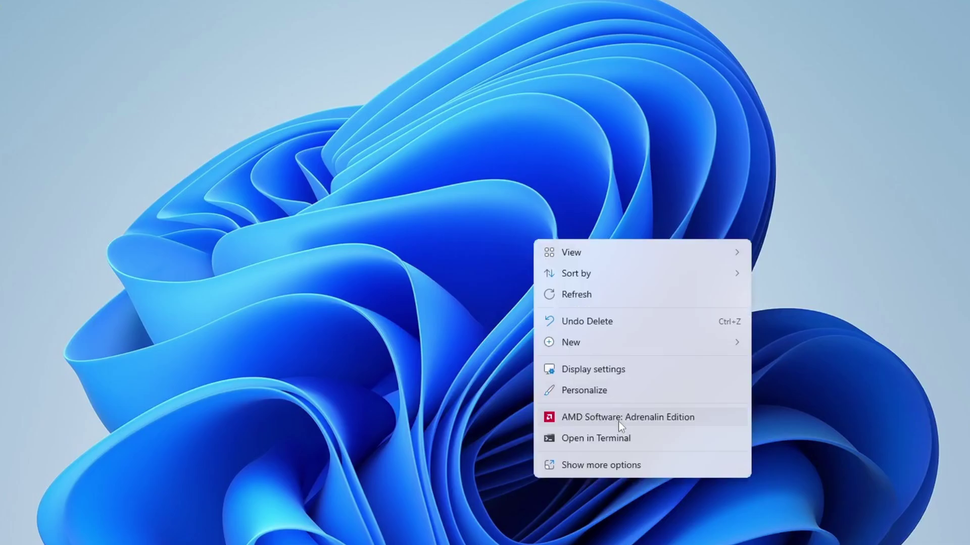
- Launch AMD Software and confirm the installed driver 25.5.1 is up to date
left_click(639, 415)
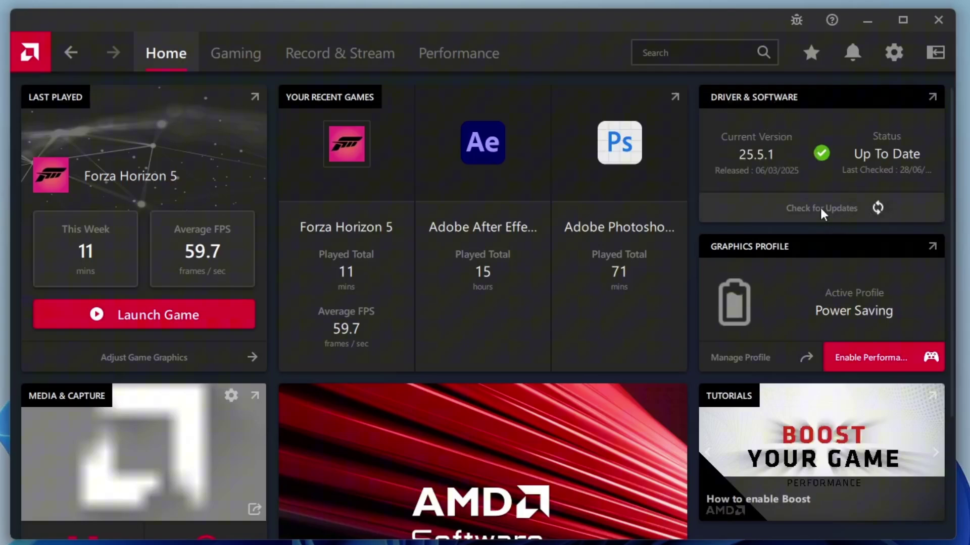
left_click(819, 205)
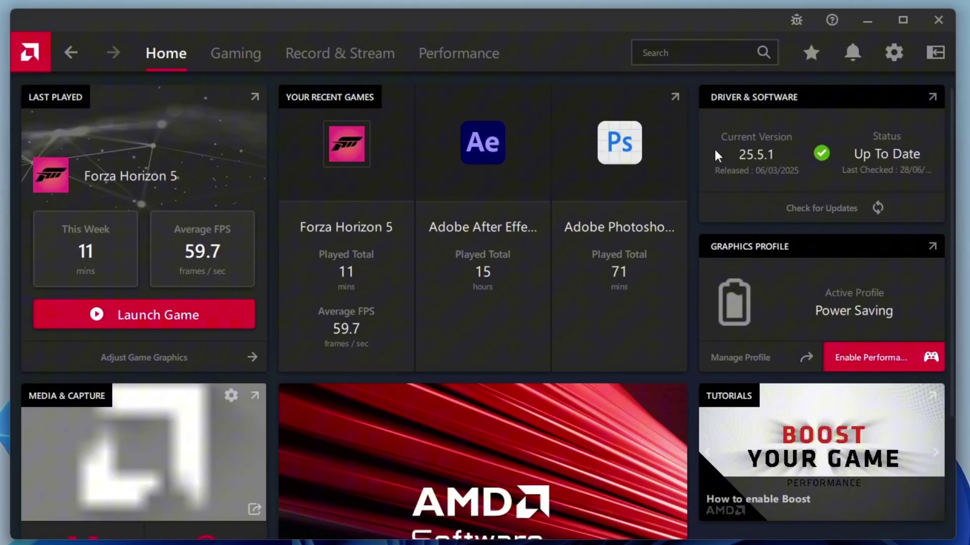
- Reset the shader cache from the advanced options on the Gaming > Graphics page
left_click(223, 64)
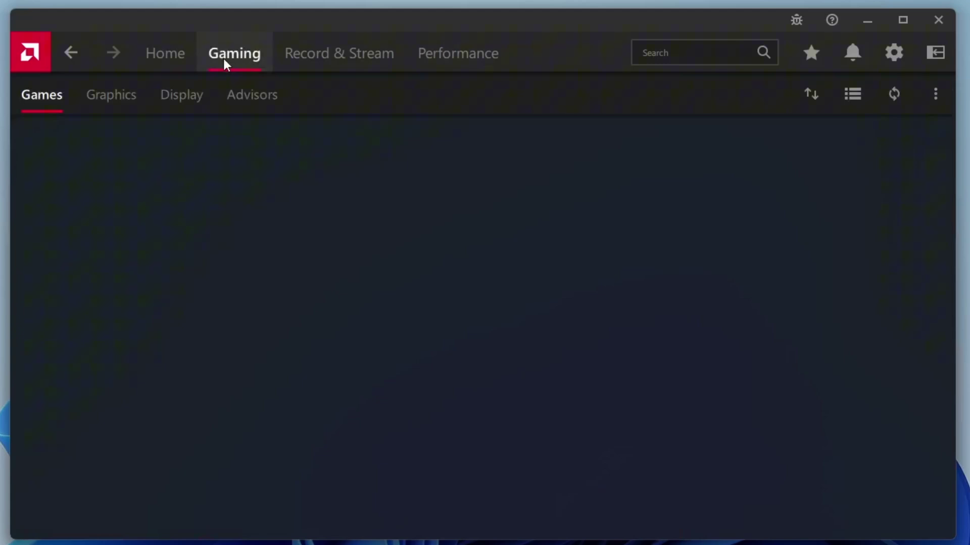
left_click(115, 98)
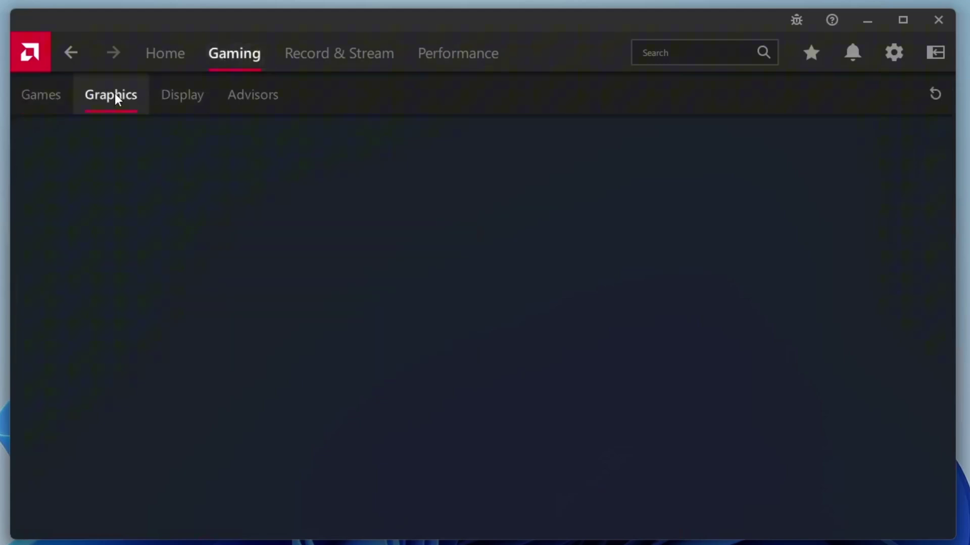
scroll(262, 410, "down", 7)
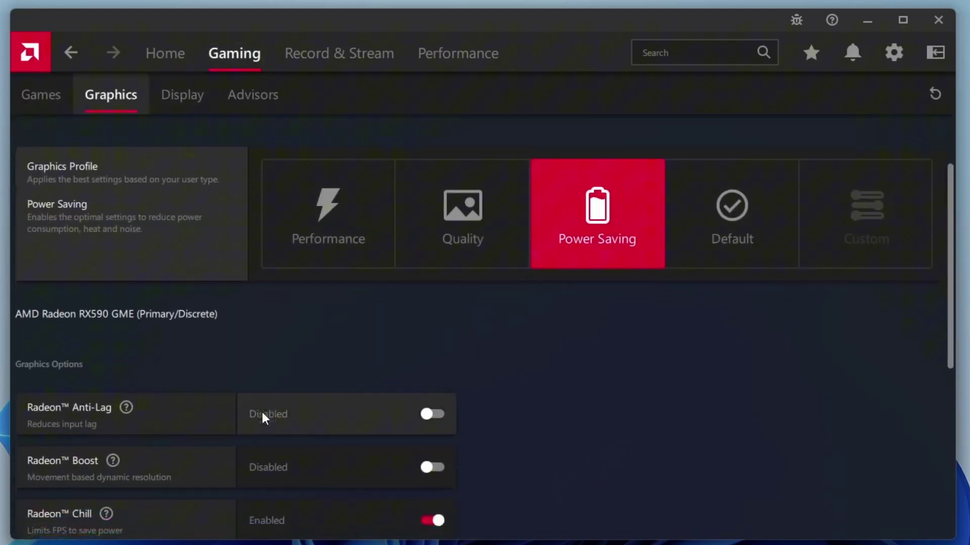
left_click(101, 476)
scroll(449, 403, "down", 15)
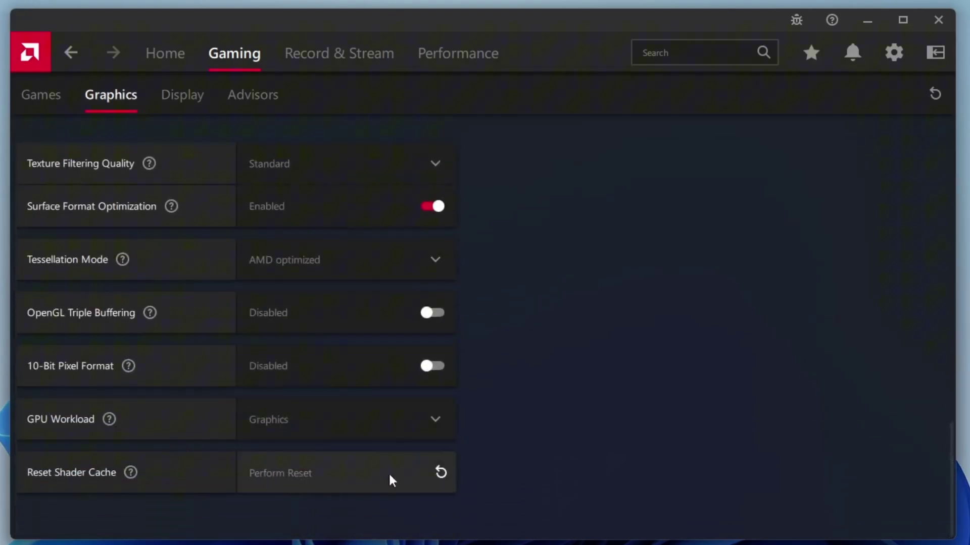
left_click(441, 473)
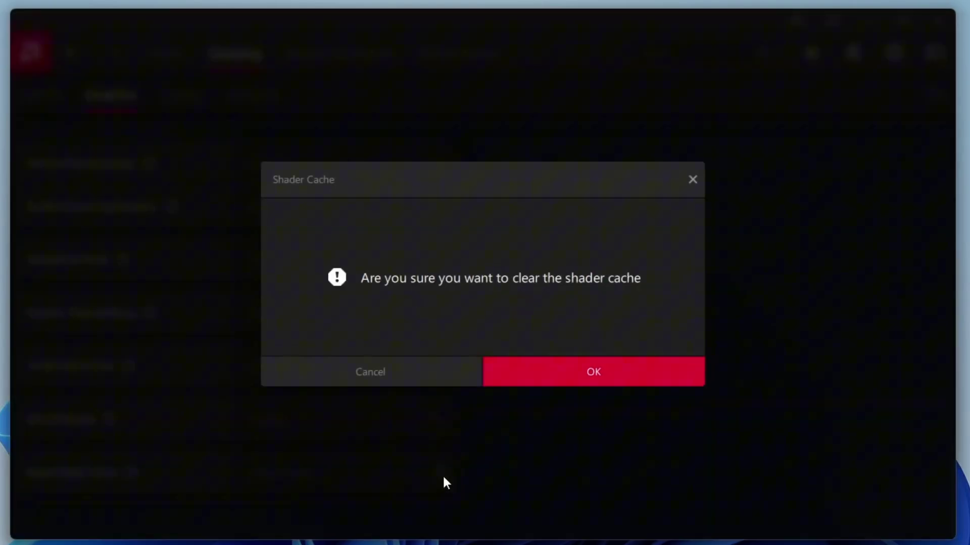
left_click(609, 373)
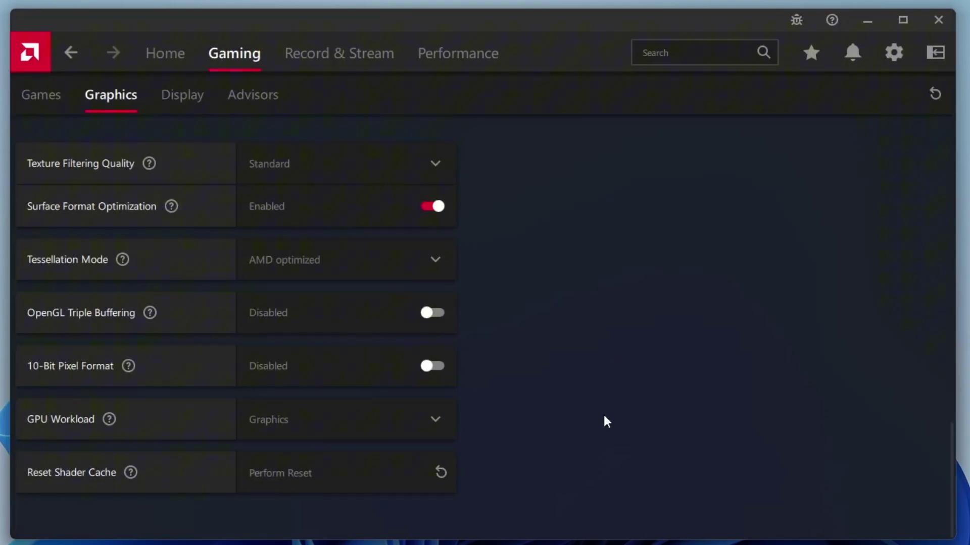
- Enable GPU Scaling on the Gaming Display settings page
left_click(166, 97)
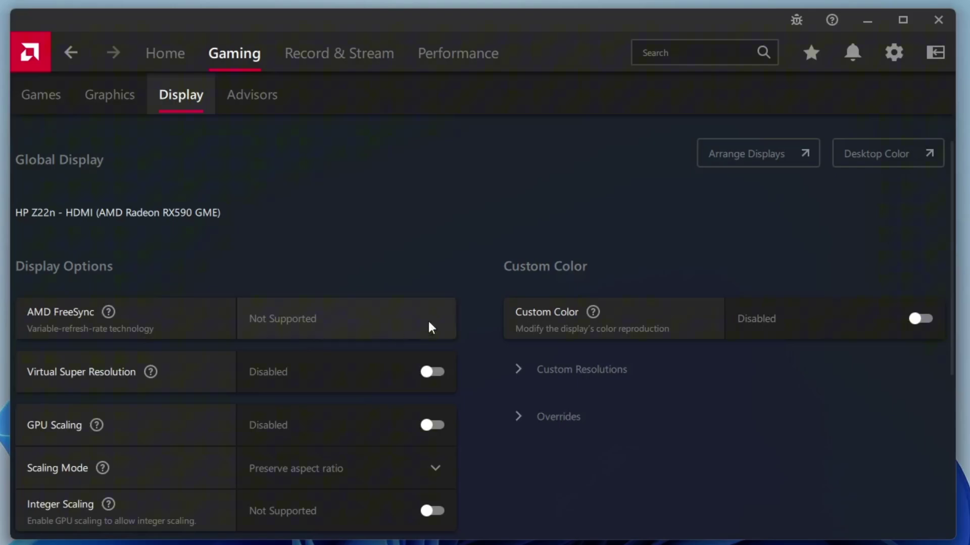
left_click_drag(948, 240, 948, 297)
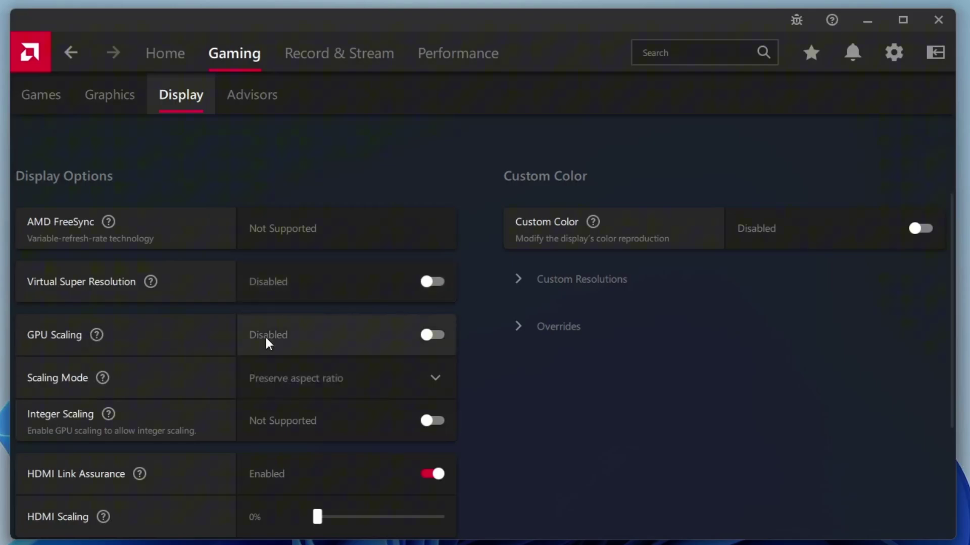
left_click(398, 339)
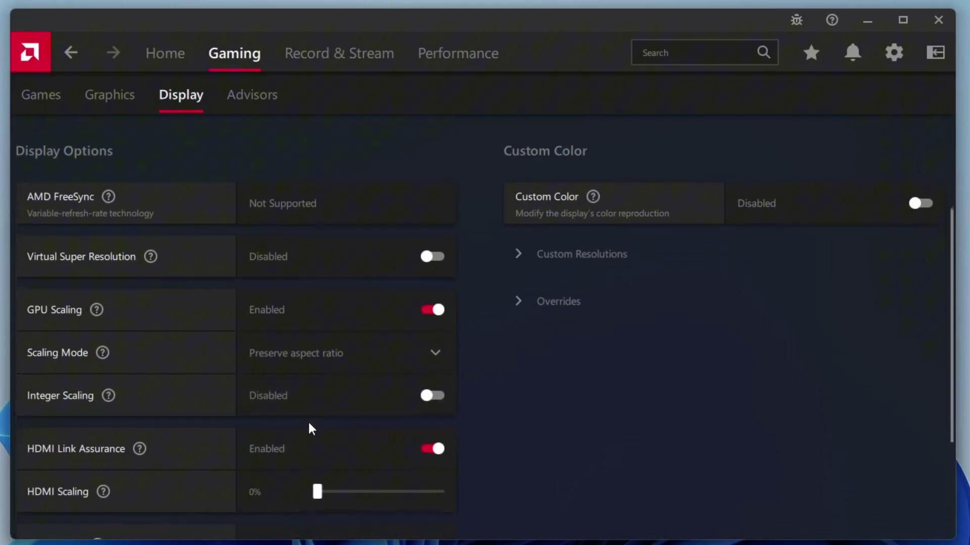
scroll(307, 421, "down", 4)
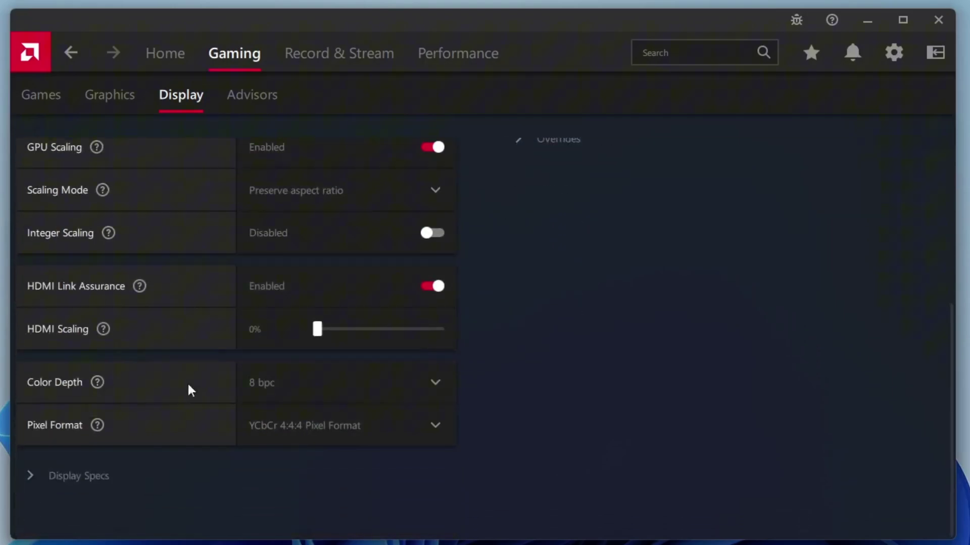
left_click(314, 386)
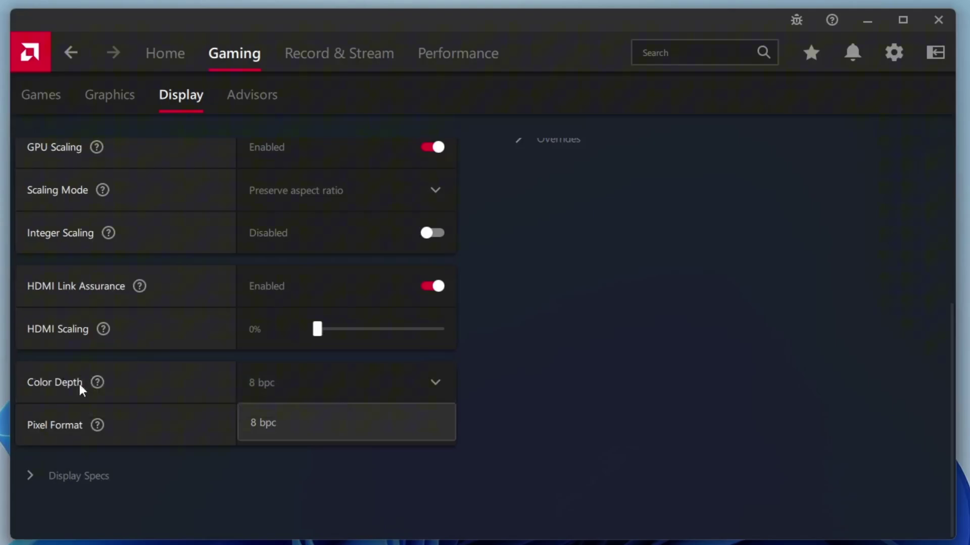
left_click(344, 391)
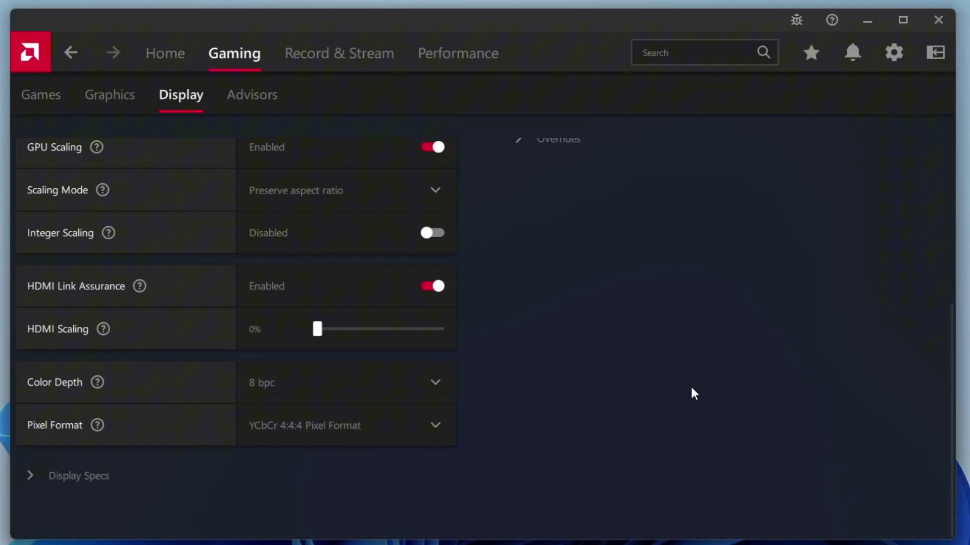
scroll(772, 369, "up", 5)
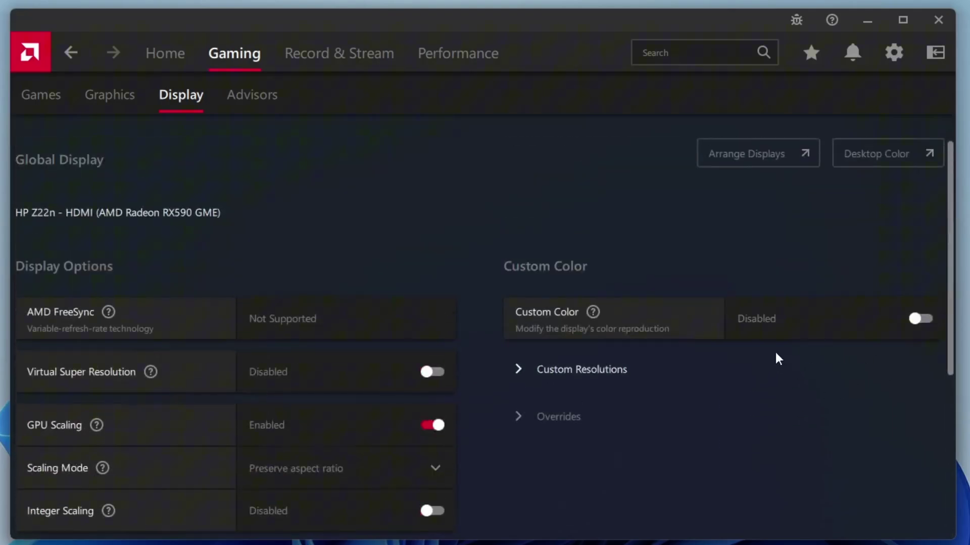
- Turn on Custom Color and raise Saturation from 100 to 104
left_click(913, 324)
scroll(443, 247, "down", 5)
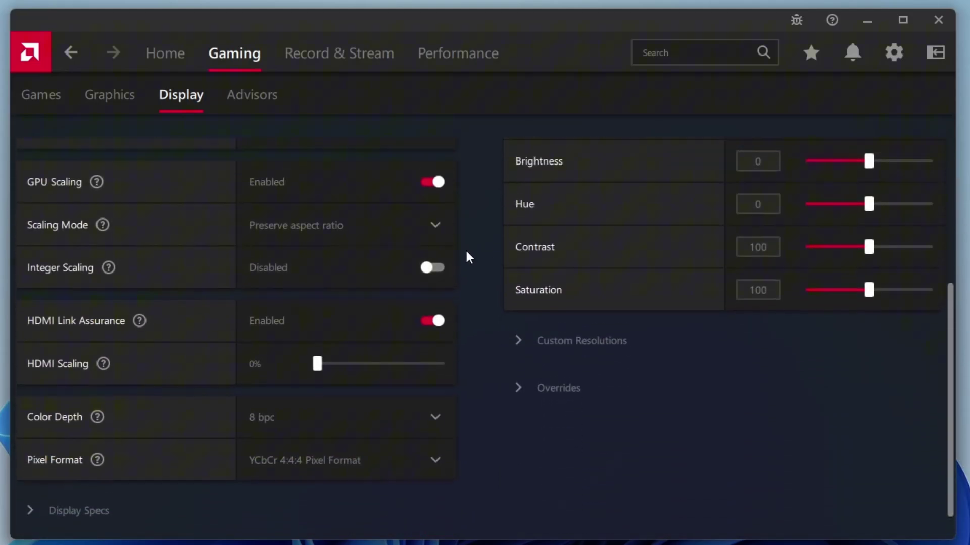
scroll(470, 260, "up", 5)
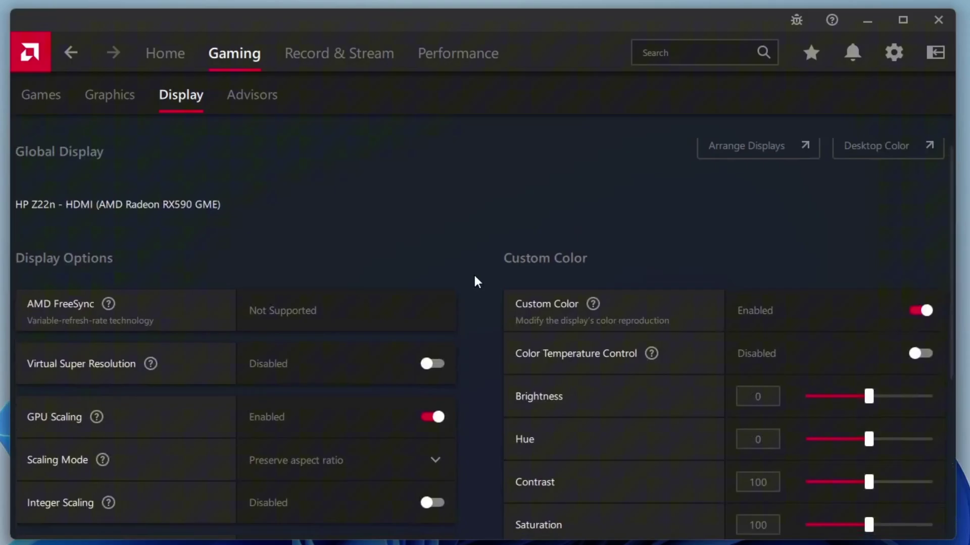
scroll(477, 281, "down", 1)
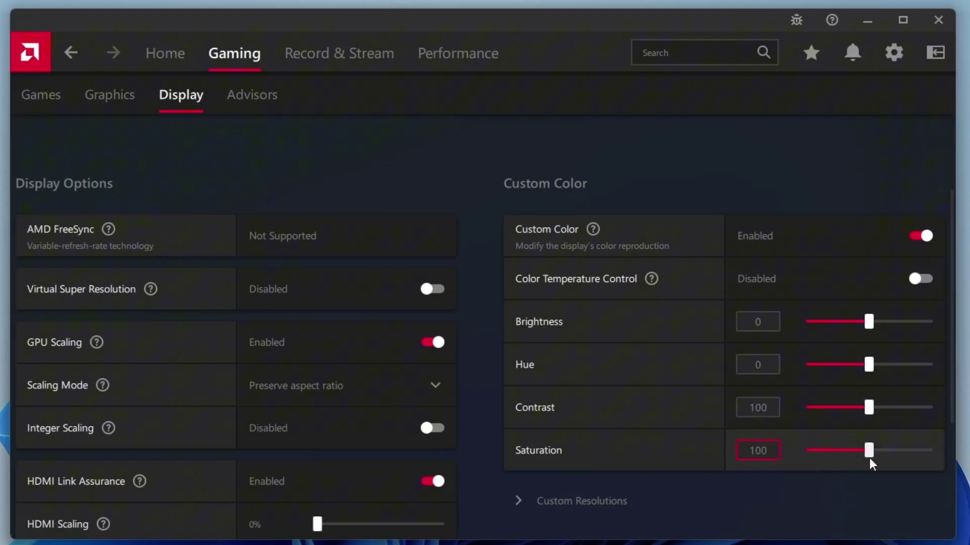
mouse_move(870, 457)
left_mouse_down()
mouse_move(887, 456)
mouse_move(871, 457)
left_mouse_up()
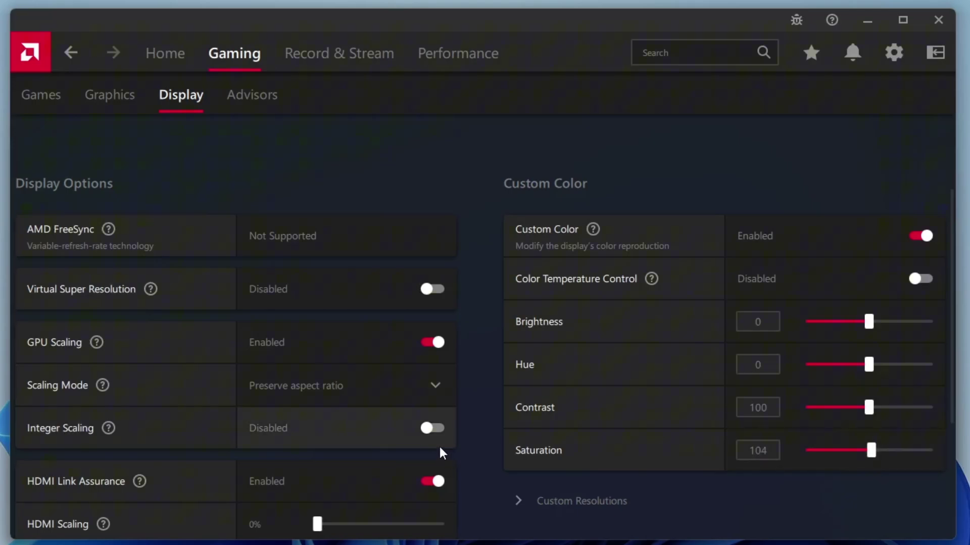
- Try the Default, Power Saving and Quality profiles, then settle on the Performance graphics profile
left_click(121, 110)
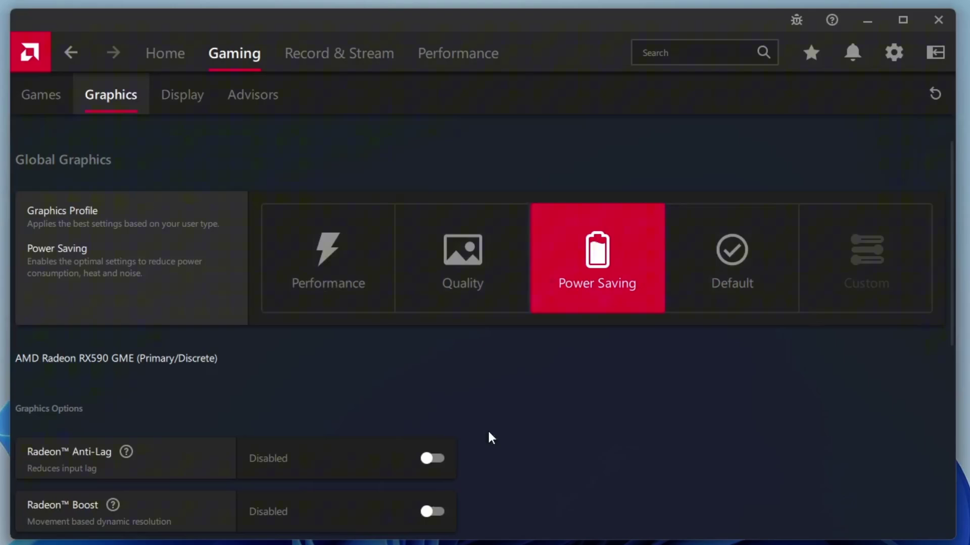
left_click(733, 261)
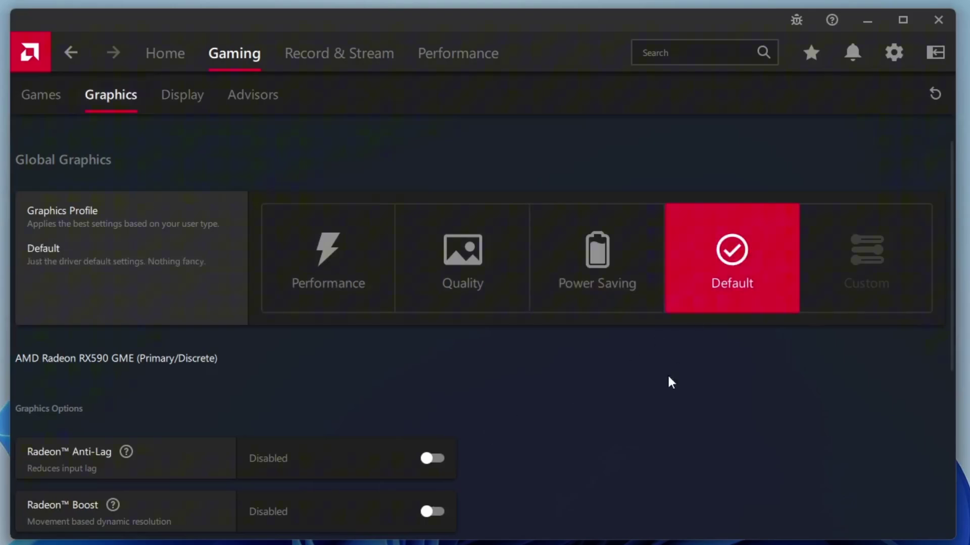
left_click(604, 255)
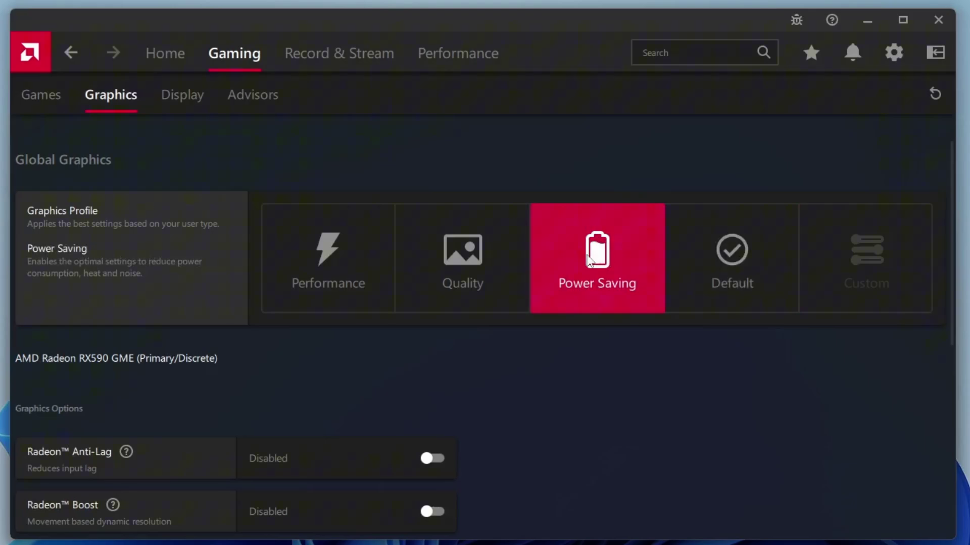
left_click(459, 259)
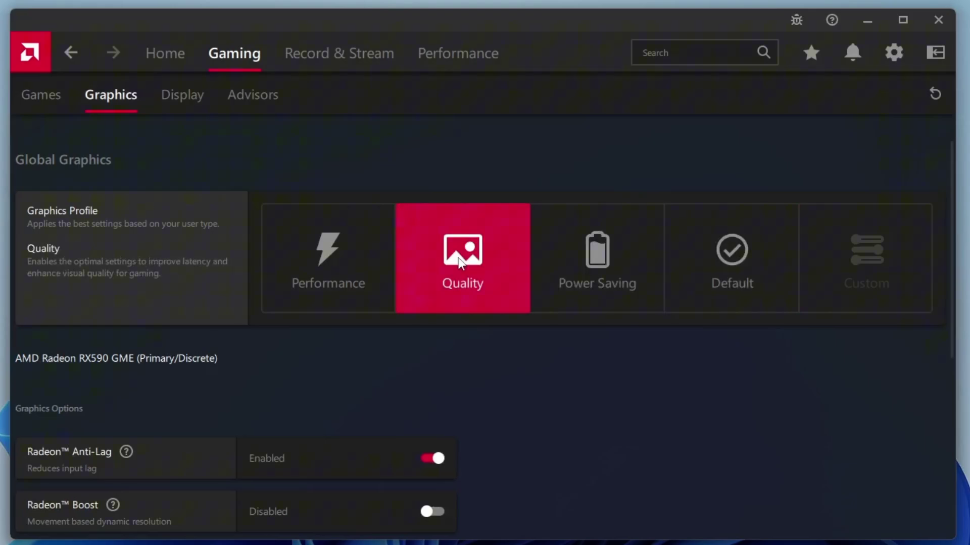
left_click(329, 254)
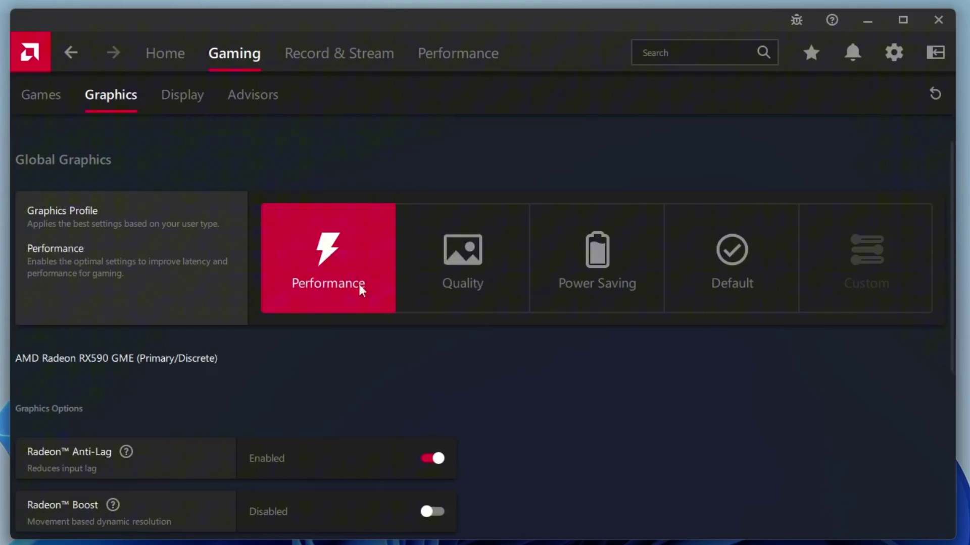
- Switch on Radeon Enhanced Sync further down the Graphics page
scroll(361, 383, "down", 3)
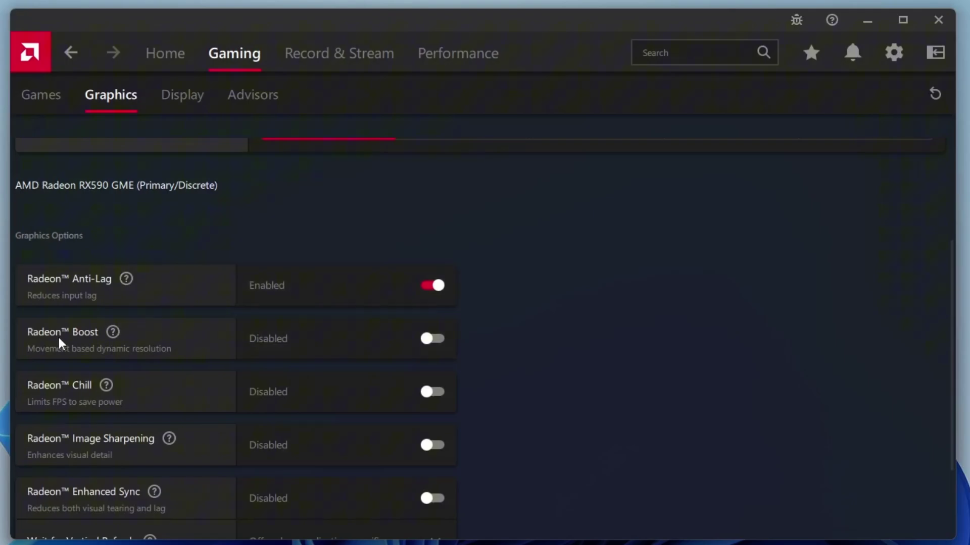
scroll(337, 339, "down", 3)
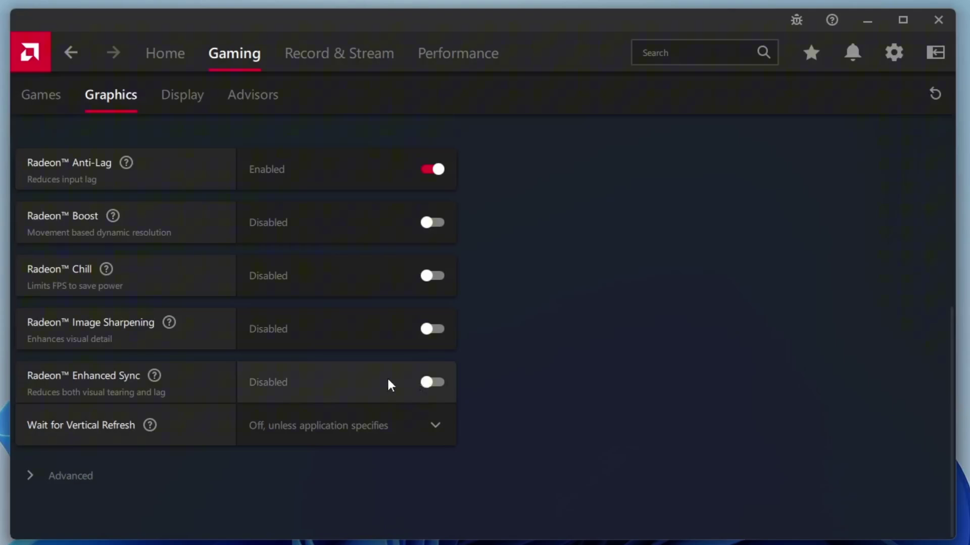
left_click(436, 383)
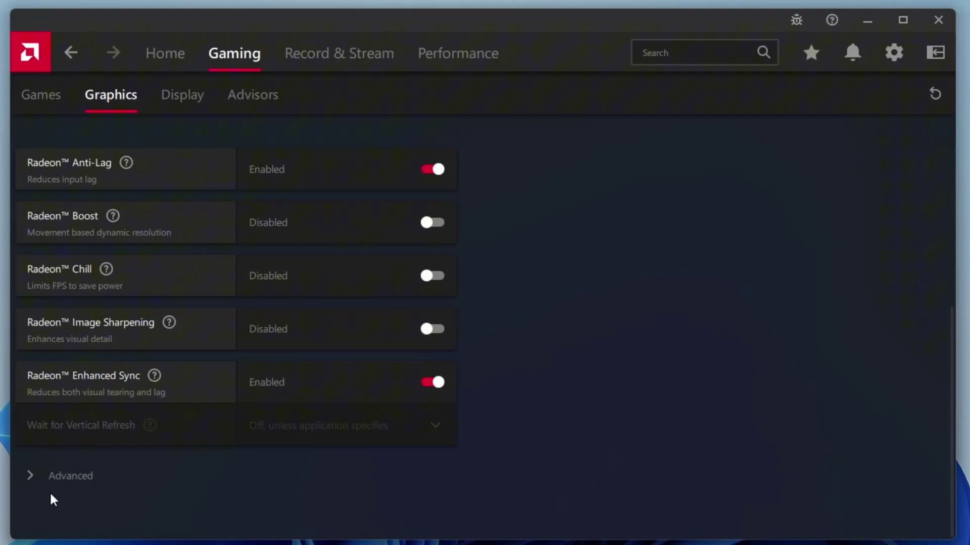
- Expand the Advanced options and enable Frame rate target control with Max FPS 60
left_click(50, 477)
scroll(486, 362, "down", 3)
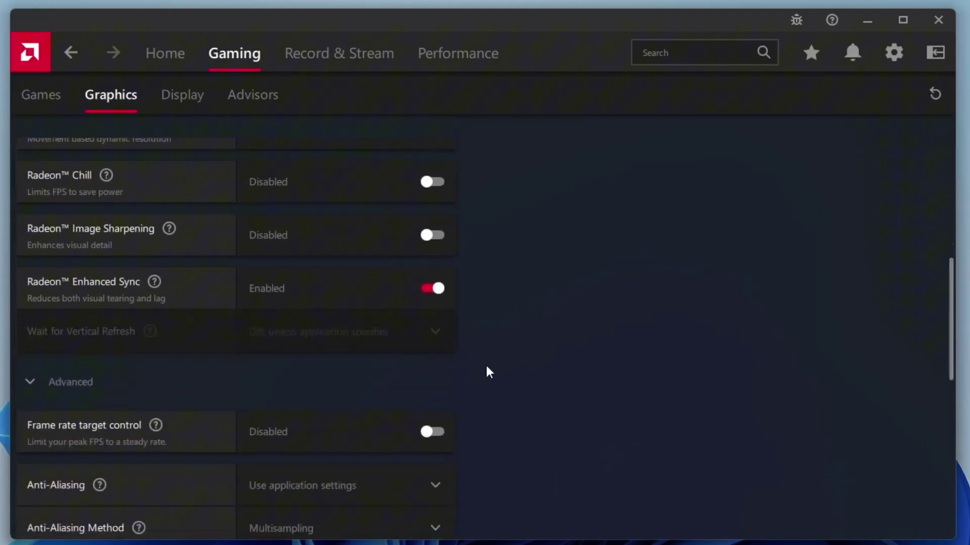
scroll(539, 349, "down", 4)
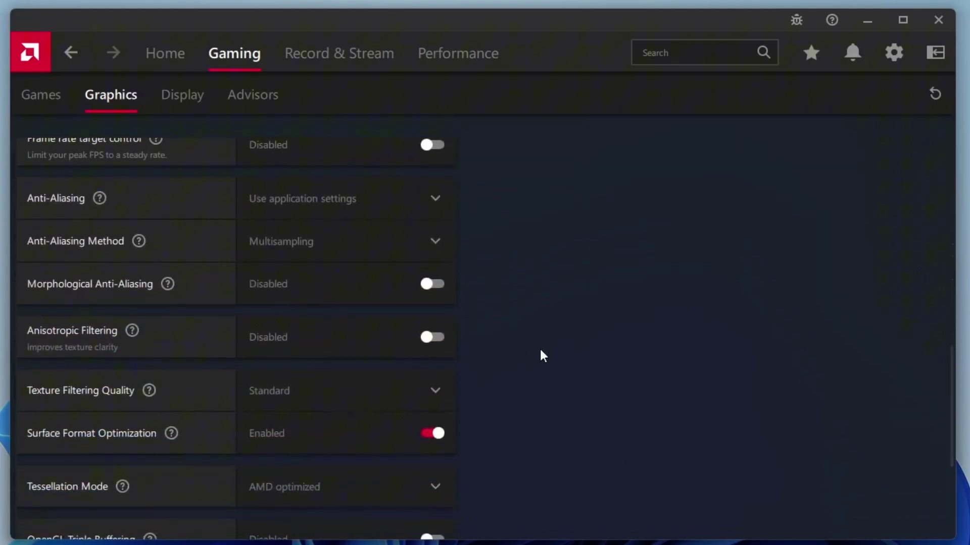
scroll(465, 349, "up", 1)
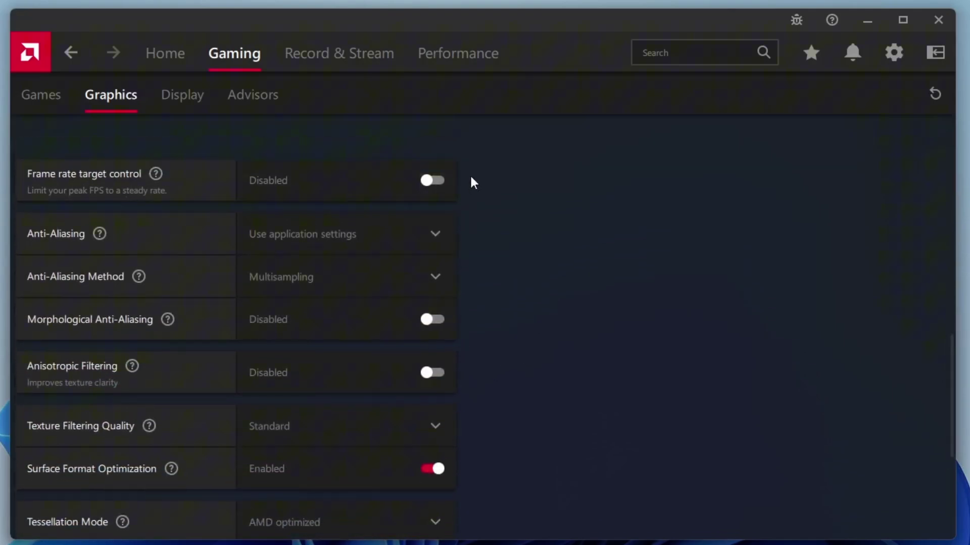
left_click(431, 180)
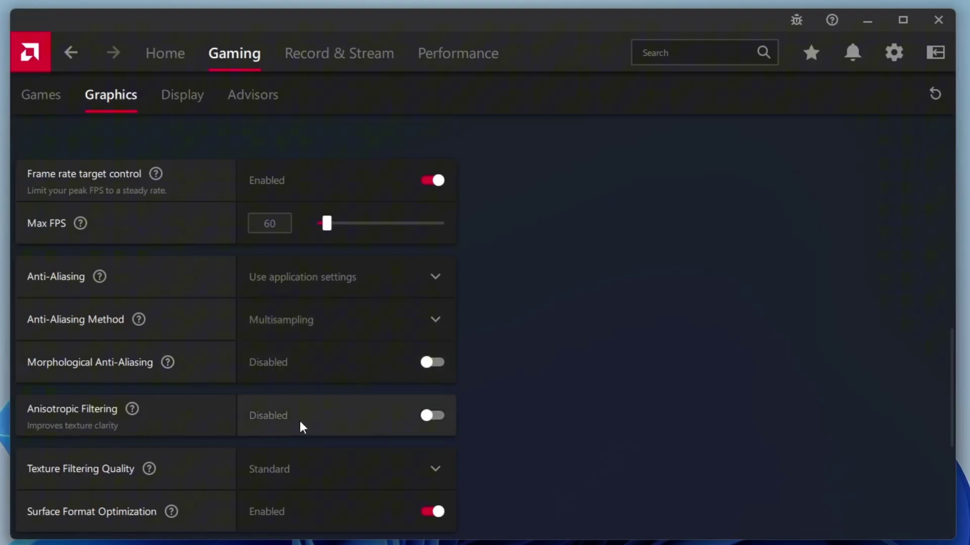
- Change Texture Filtering Quality from Standard to Performance
scroll(299, 420, "down", 5)
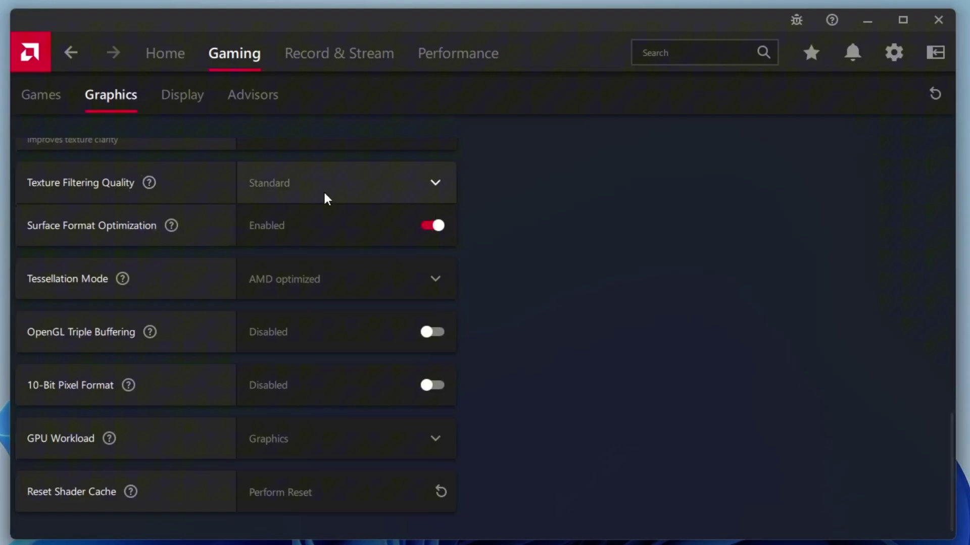
left_click(347, 192)
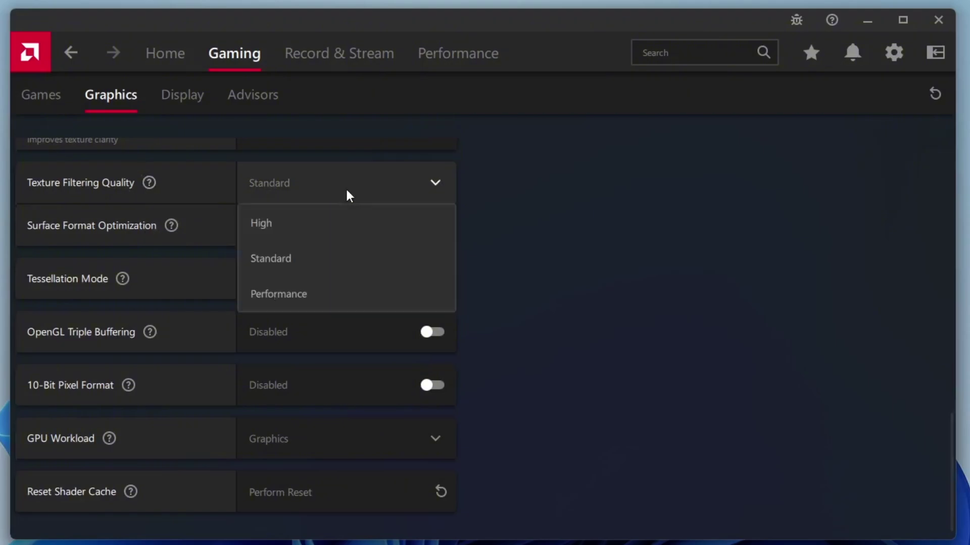
left_click(349, 293)
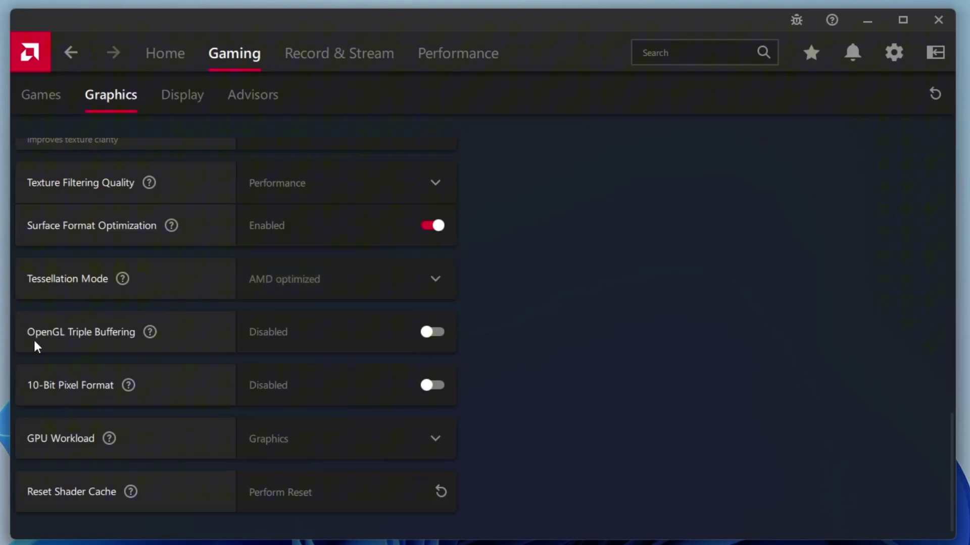
scroll(35, 342, "down", 1)
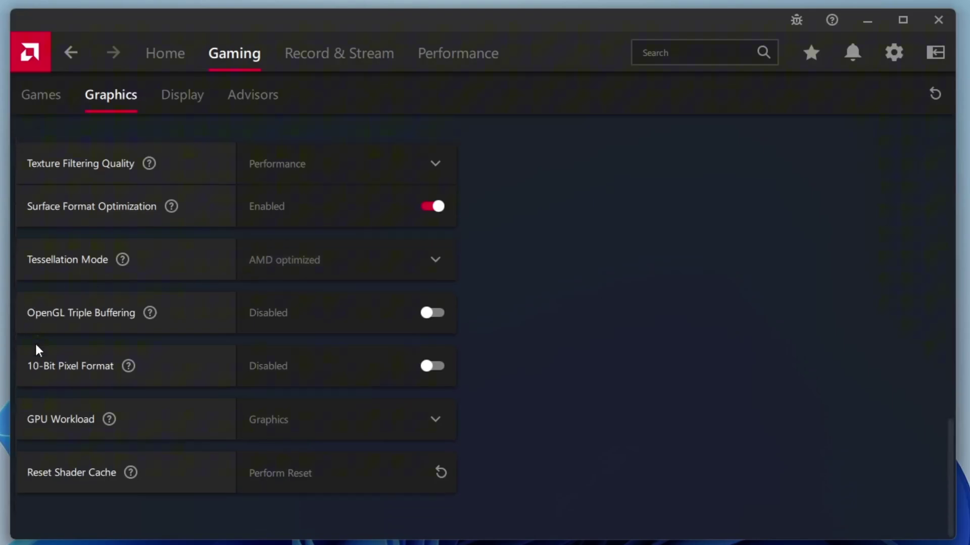
scroll(540, 274, "up", 15)
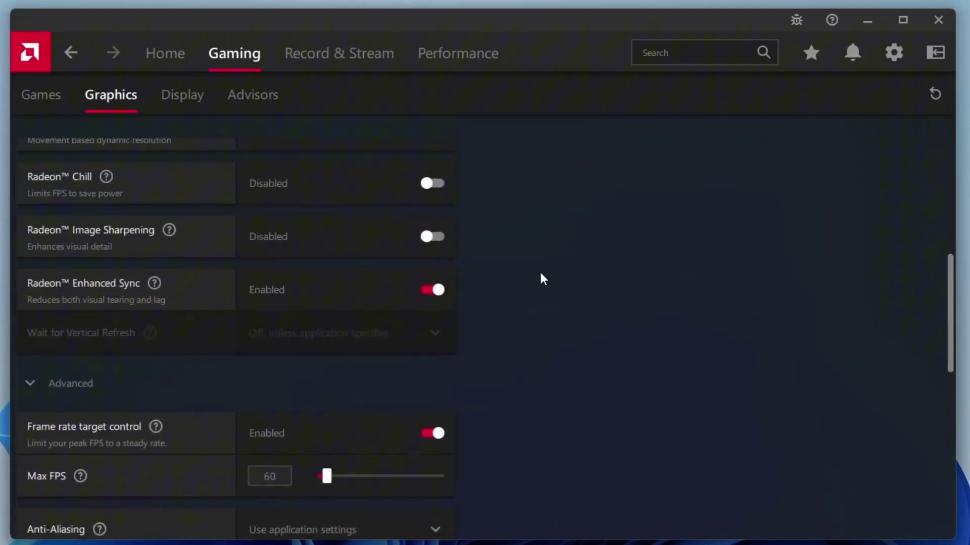